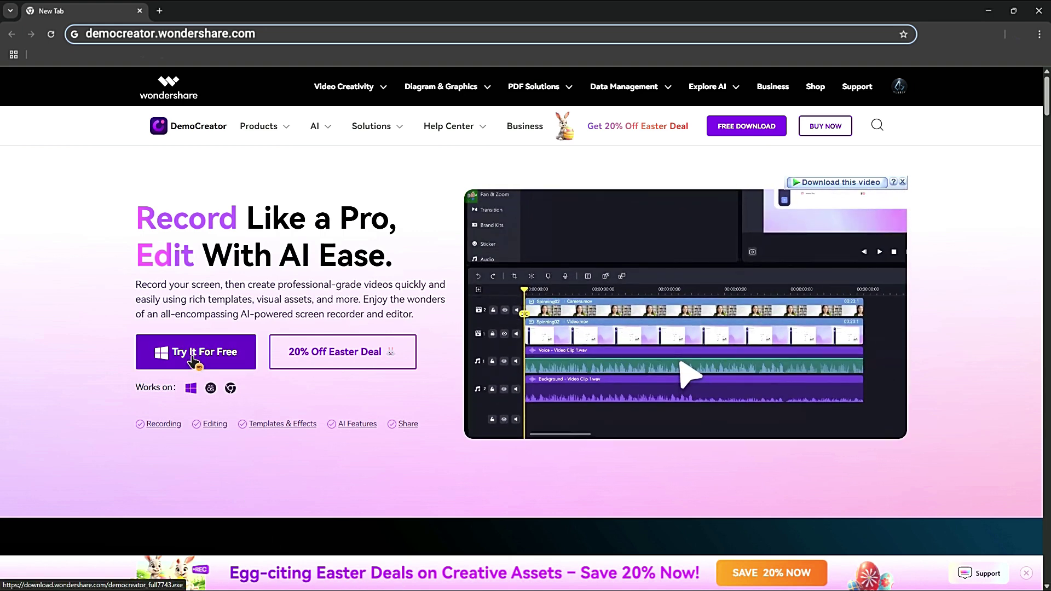
Start the free DemoCreator installer download from the homepage's Try It For Free button
{"action": "left_click", "coordinate": [192, 358]}
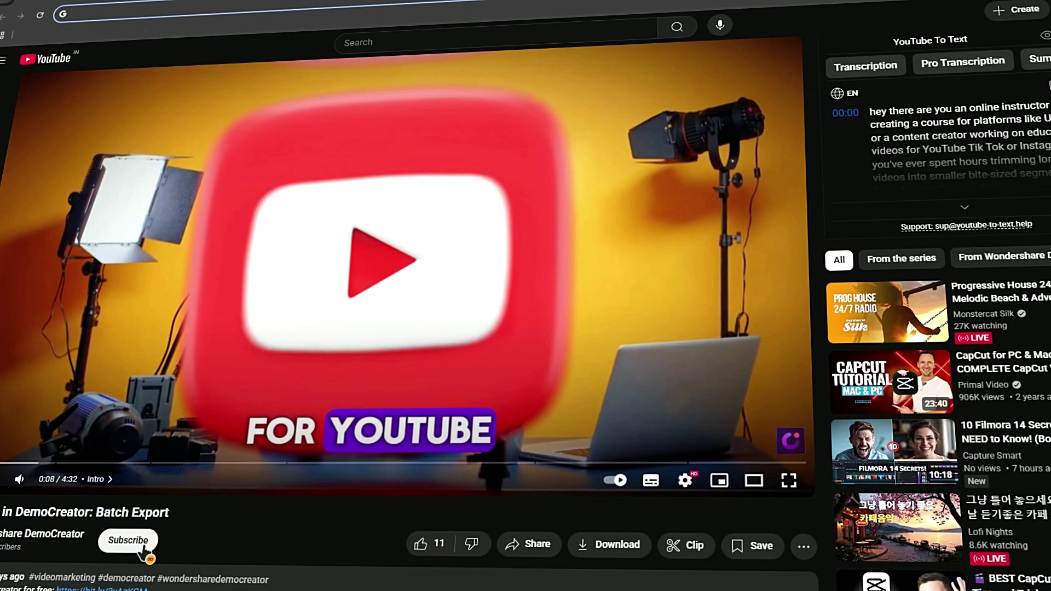
Subscribe to the Wondershare DemoCreator channel and set its notifications to All
{"action": "left_click", "coordinate": [144, 542]}
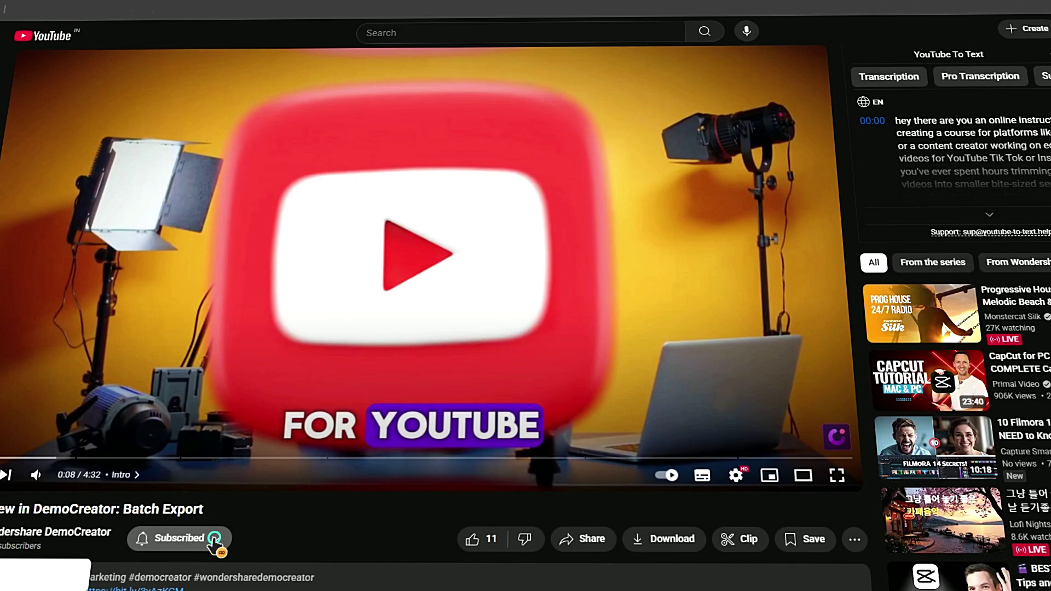
{"action": "left_click", "coordinate": [164, 540]}
{"action": "left_click", "coordinate": [253, 438]}
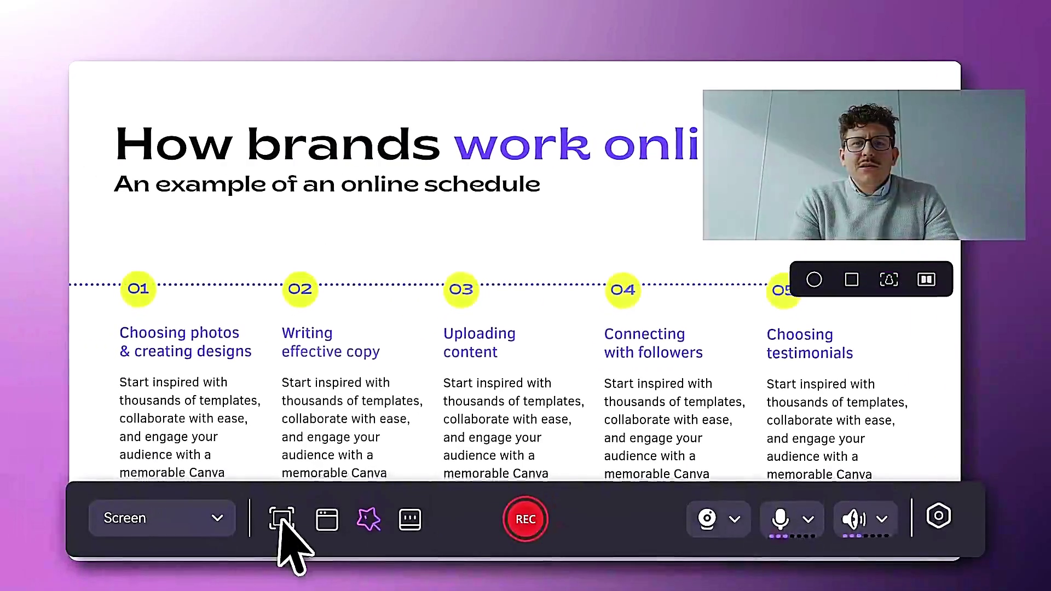
Set the capture area to Capture Windows, check Frame Rate, and list the System Audio sources
{"action": "left_click", "coordinate": [281, 518]}
{"action": "left_click", "coordinate": [406, 368]}
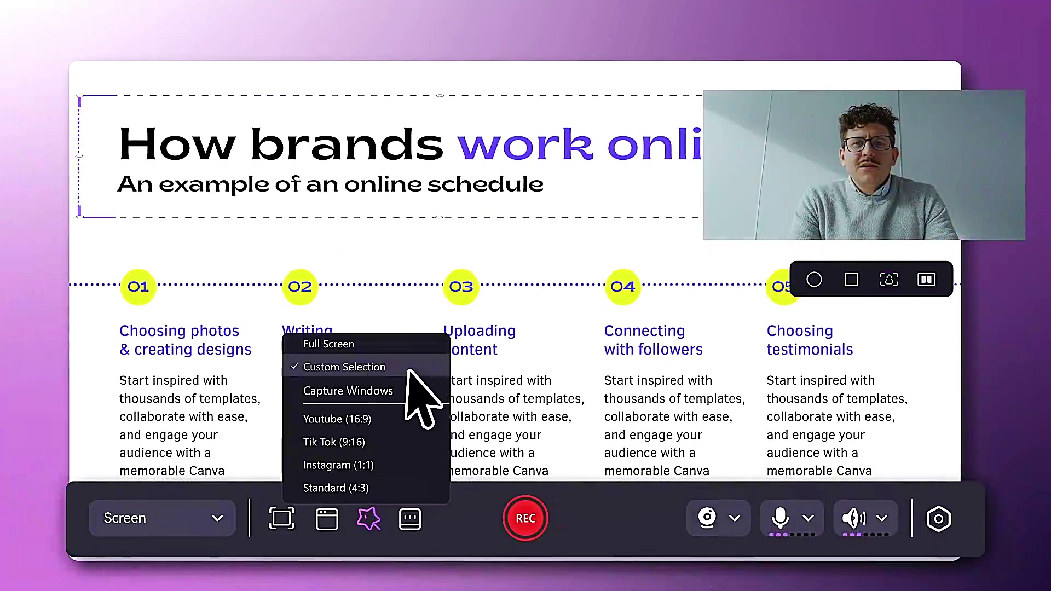
{"action": "left_click", "coordinate": [411, 391]}
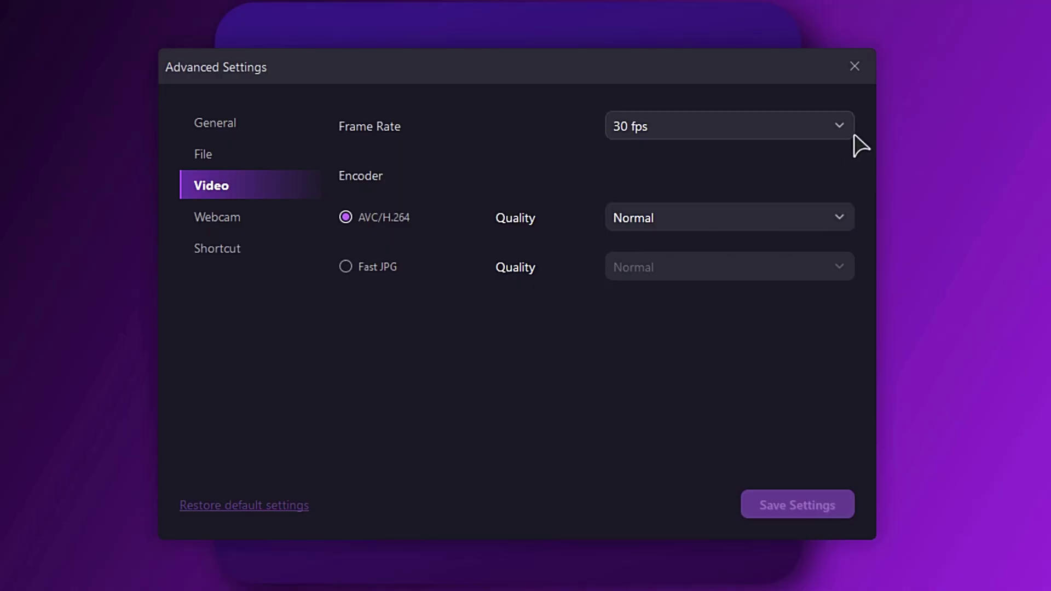
{"action": "left_click", "coordinate": [843, 127]}
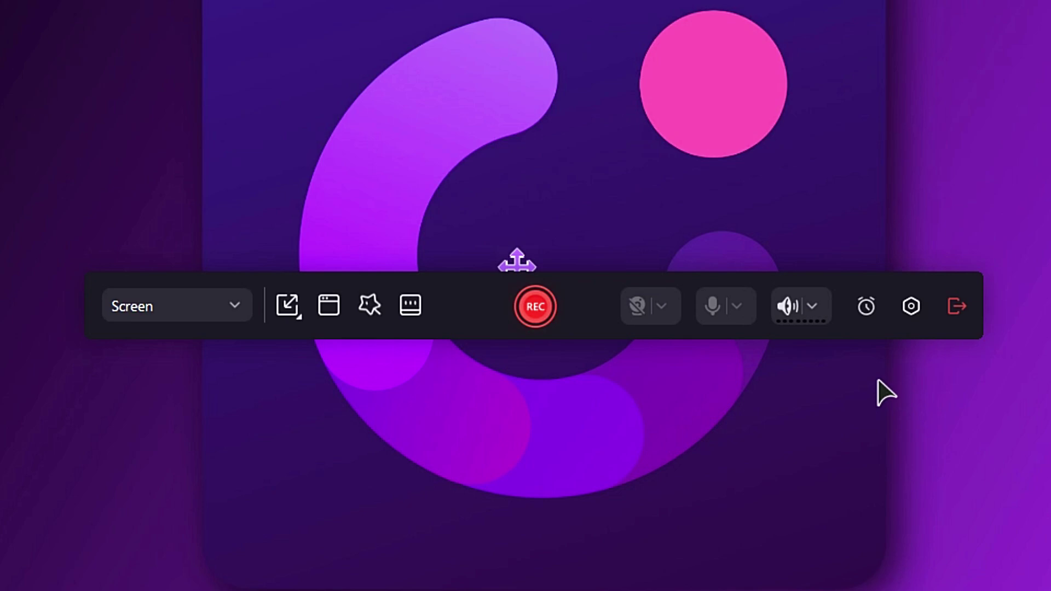
{"action": "left_click", "coordinate": [812, 307]}
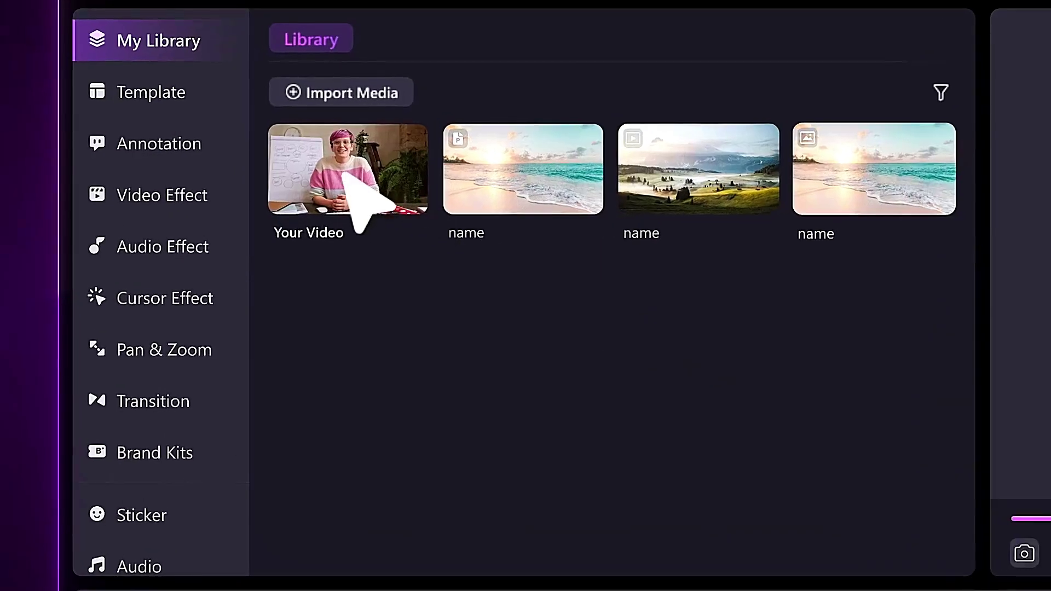
Add Your Video to the timeline with its green screen keyed out, plus Cursor Spotlight on the ScreenRec clip
{"action": "left_click_drag", "start_coordinate": [345, 175], "coordinate": [404, 364]}
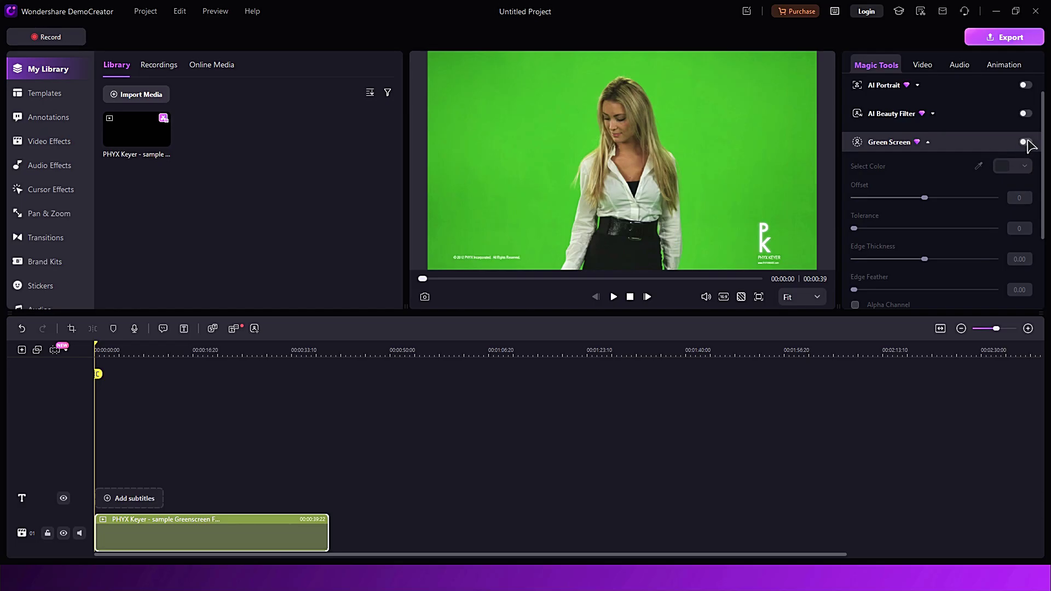
{"action": "left_click", "coordinate": [1025, 142]}
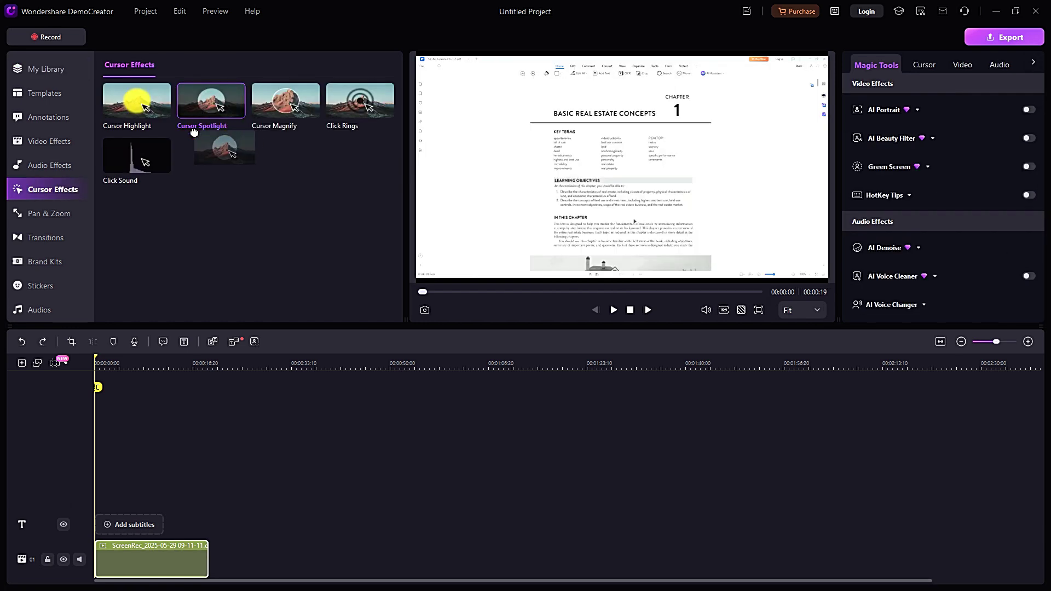
{"action": "left_click_drag", "start_coordinate": [210, 101], "coordinate": [141, 556]}
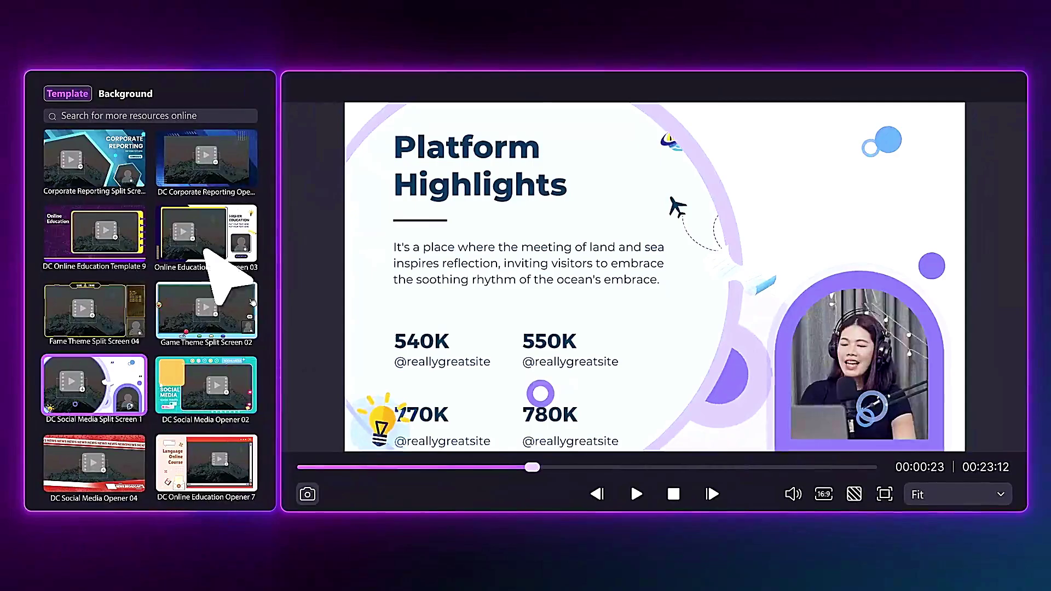
Preview the Higher Education template and shape the webcam as a circle, then a cut-out
{"action": "left_click", "coordinate": [122, 235]}
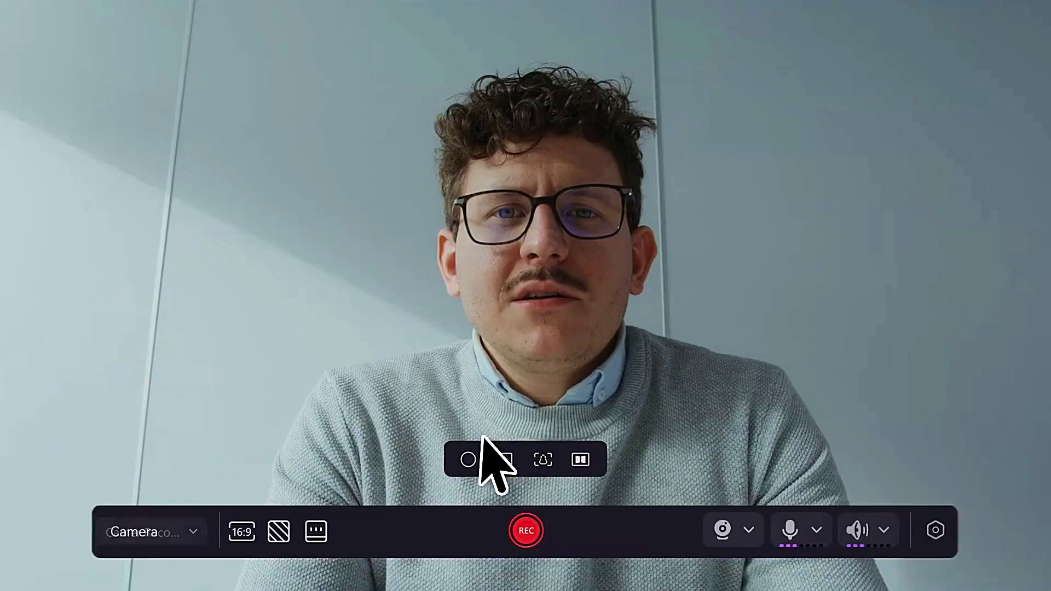
{"action": "left_click", "coordinate": [468, 460]}
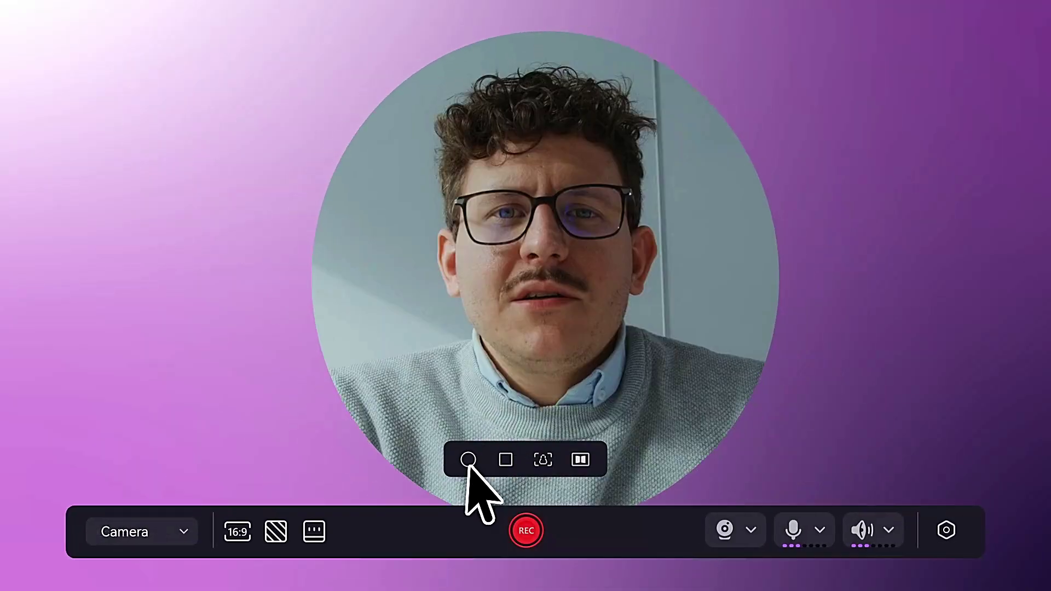
{"action": "left_click", "coordinate": [544, 460]}
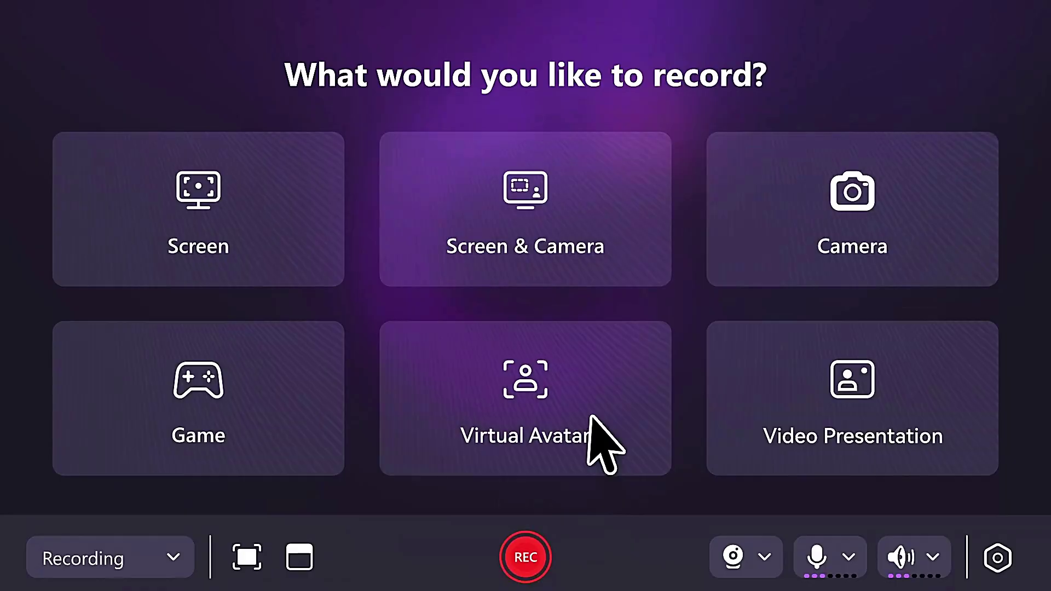
Choose Virtual Avatar recording with the capture area set to a window
{"action": "left_click", "coordinate": [598, 438]}
{"action": "left_click", "coordinate": [240, 531]}
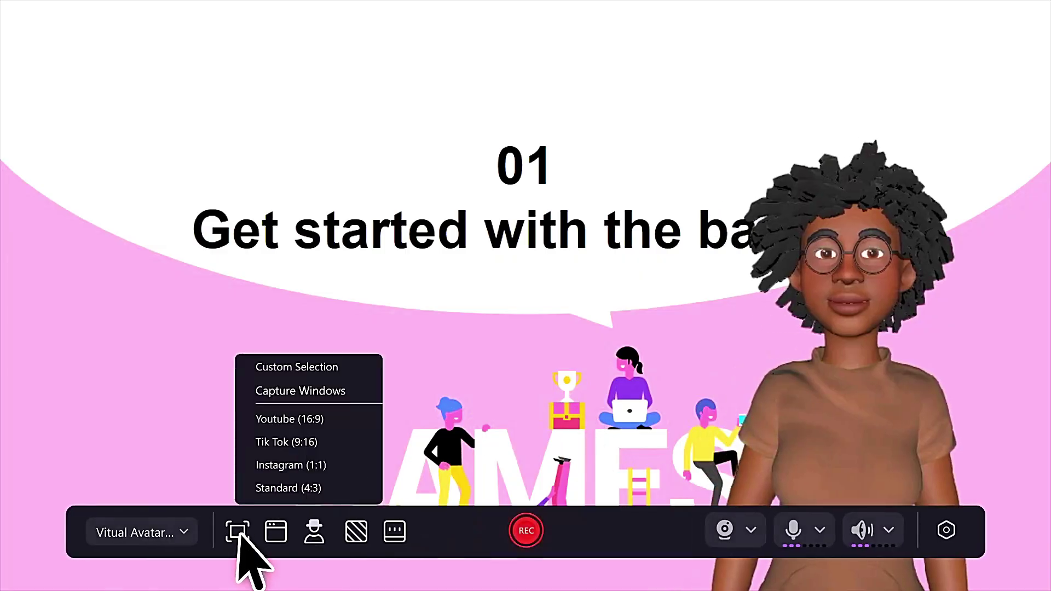
{"action": "left_click", "coordinate": [351, 390]}
Try several avatars and settle on the ponytailed avatar in a lilac hoodie
{"action": "left_click", "coordinate": [314, 531]}
{"action": "left_click", "coordinate": [346, 471]}
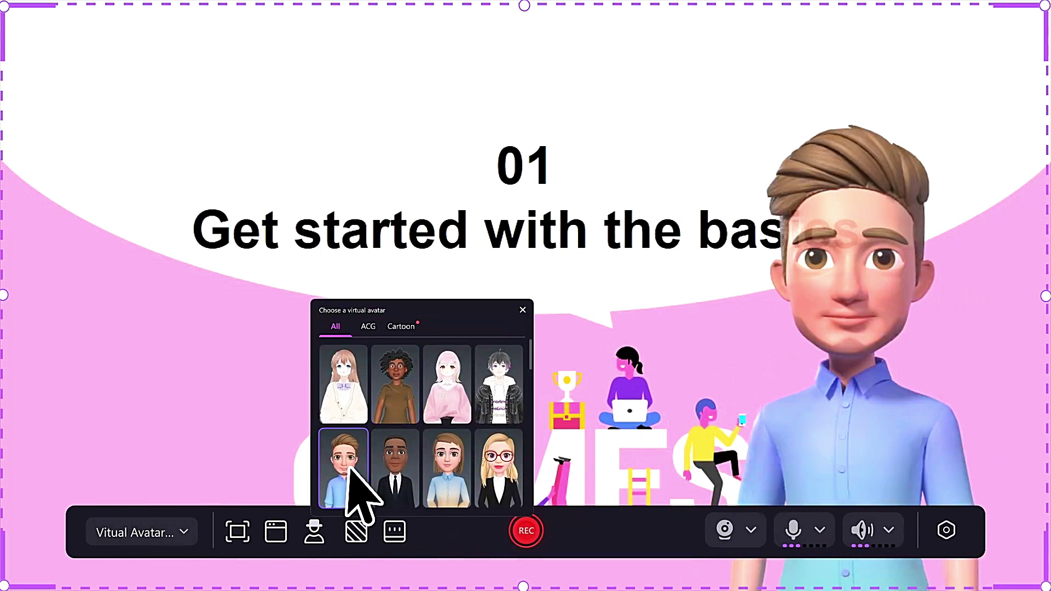
{"action": "left_click", "coordinate": [498, 455]}
{"action": "left_click", "coordinate": [450, 489]}
{"action": "left_click_drag", "start_coordinate": [531, 364], "coordinate": [529, 484]}
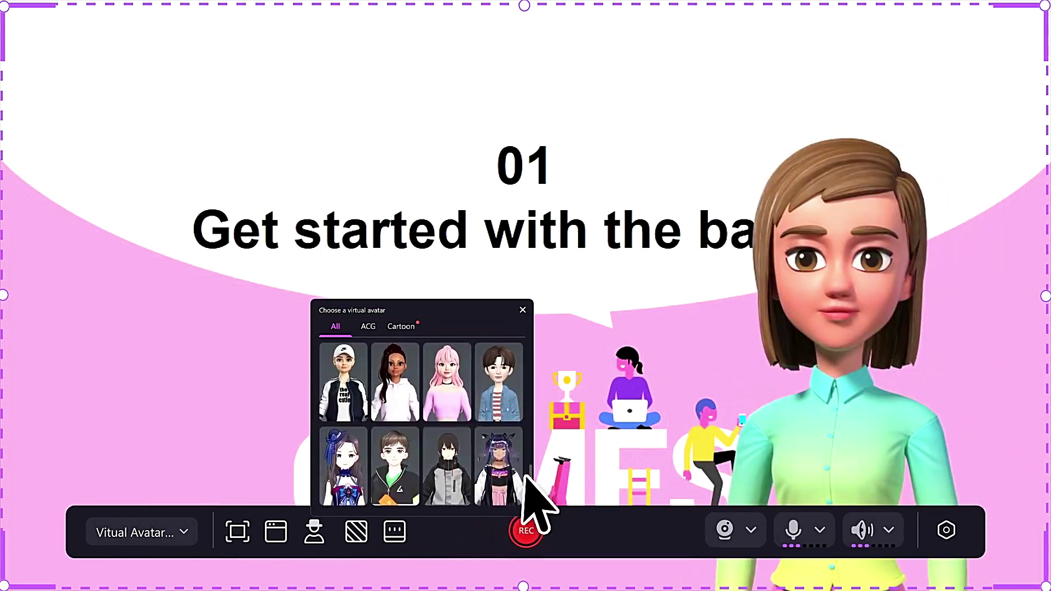
{"action": "left_click", "coordinate": [448, 405]}
{"action": "left_click", "coordinate": [404, 412]}
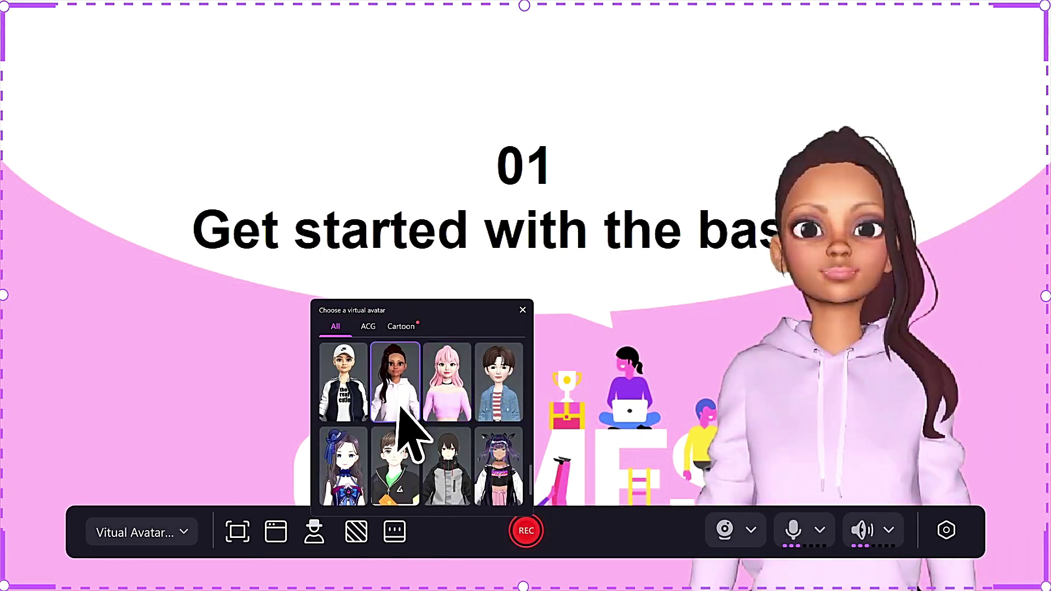
{"action": "left_click", "coordinate": [320, 529]}
Paste the script text into the teleprompter
{"action": "left_click", "coordinate": [395, 530]}
{"action": "left_click", "coordinate": [451, 147]}
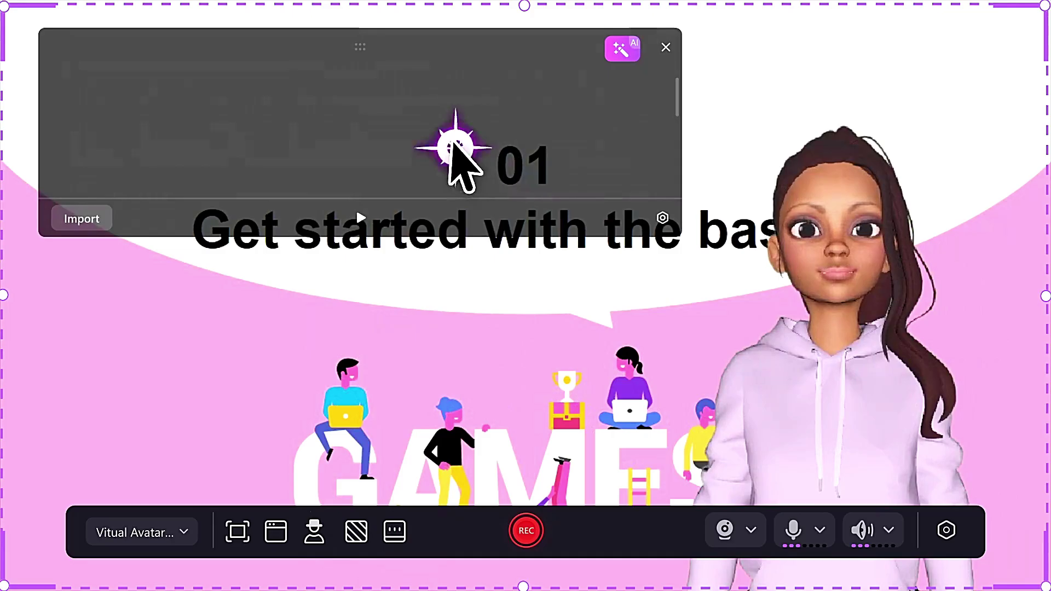
{"action": "key", "text": "ctrl+v"}
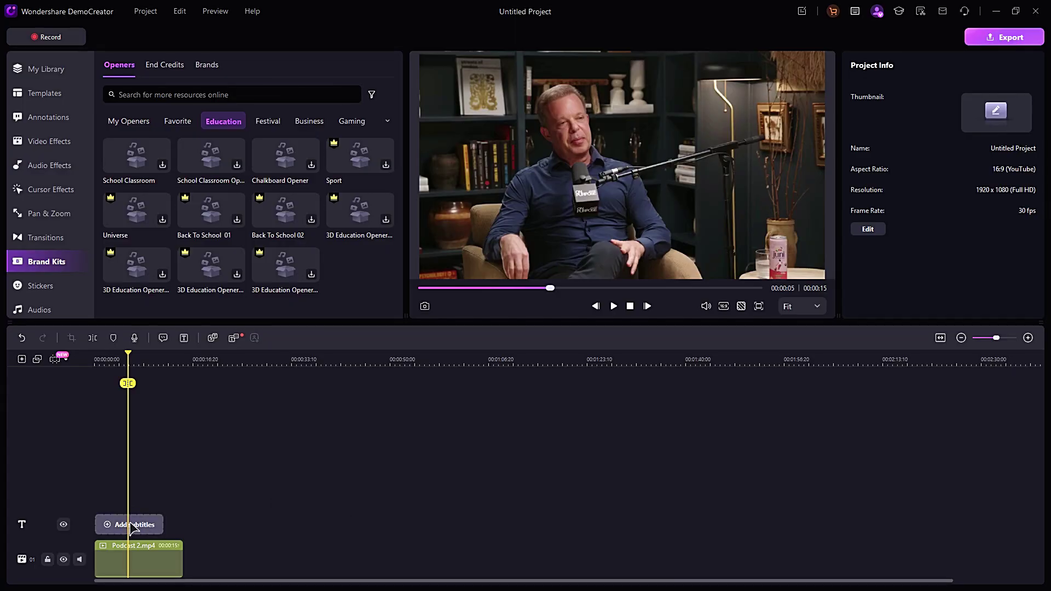
Generate Auto Subtitles for Podcast 2.mp4 in English (United States)
{"action": "left_click", "coordinate": [132, 525]}
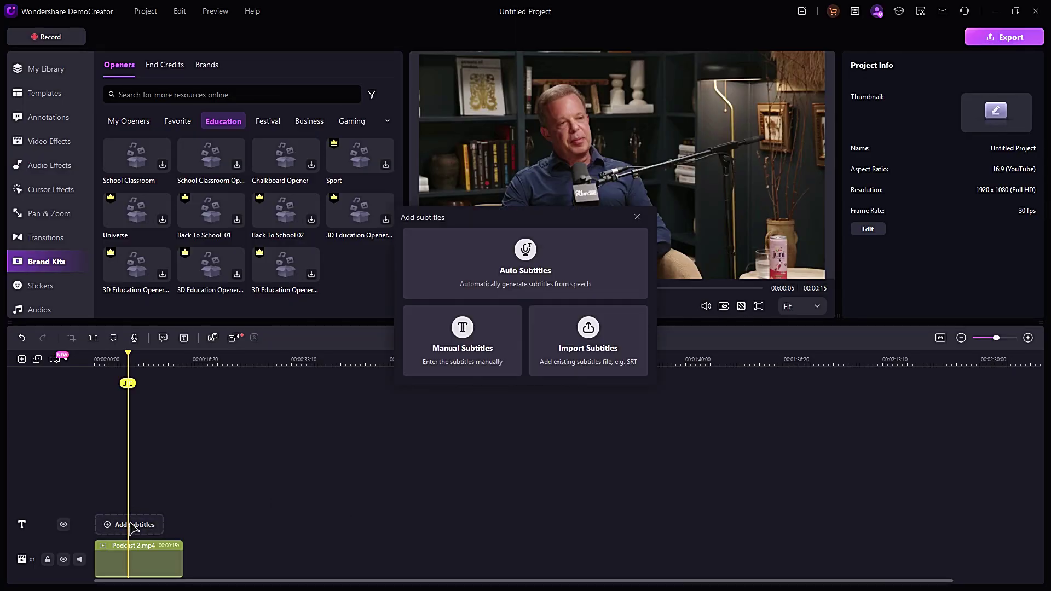
{"action": "left_click", "coordinate": [493, 282]}
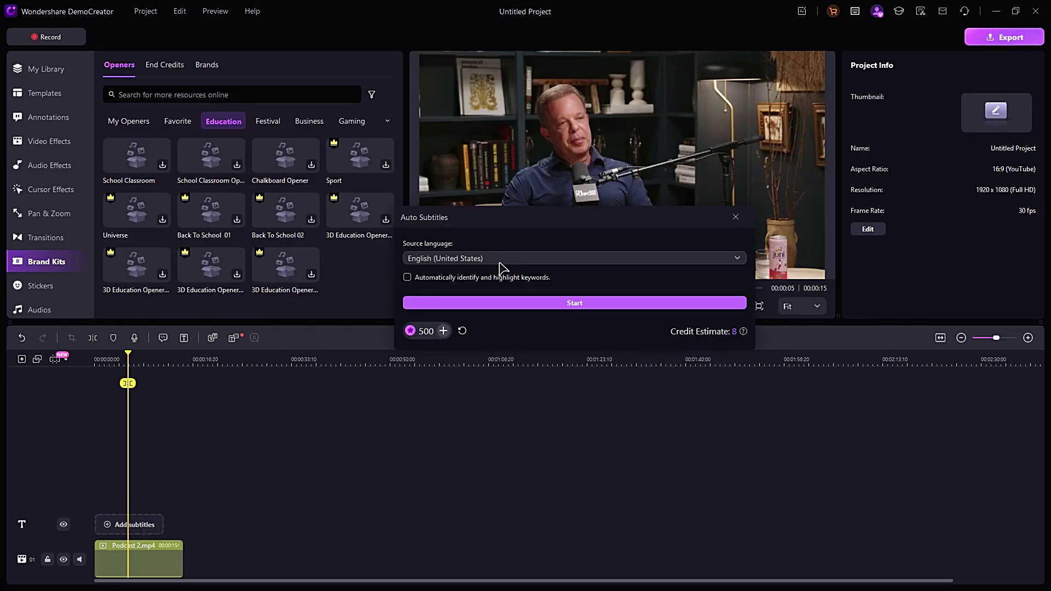
{"action": "left_click", "coordinate": [515, 303]}
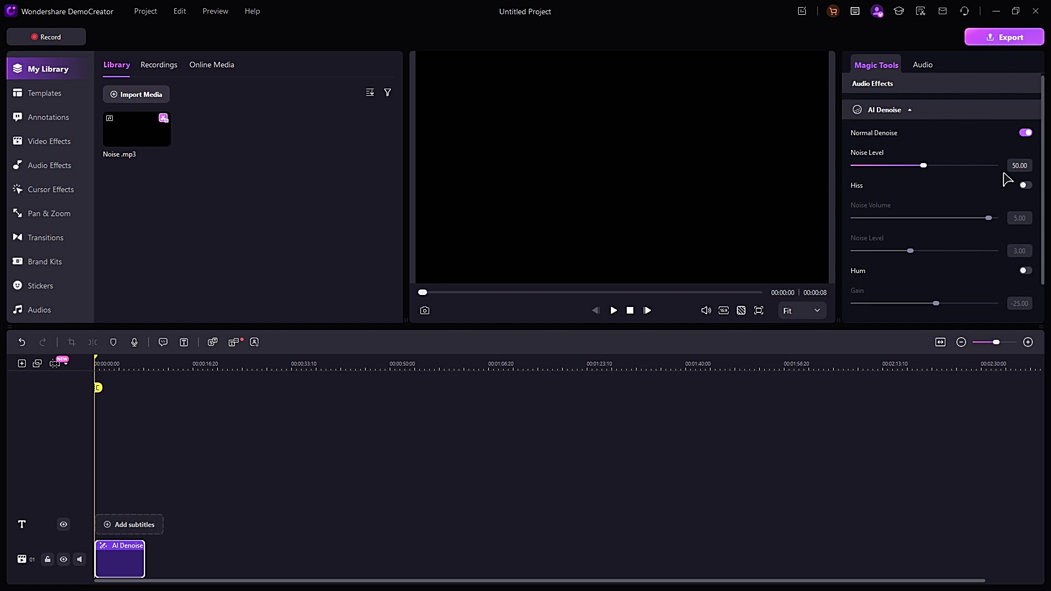
Scroll through the AI Denoise options for Noise.mp3, with Normal Denoise at level 50
{"action": "scroll", "coordinate": [996, 196], "scroll_direction": "down", "scroll_amount": 2}
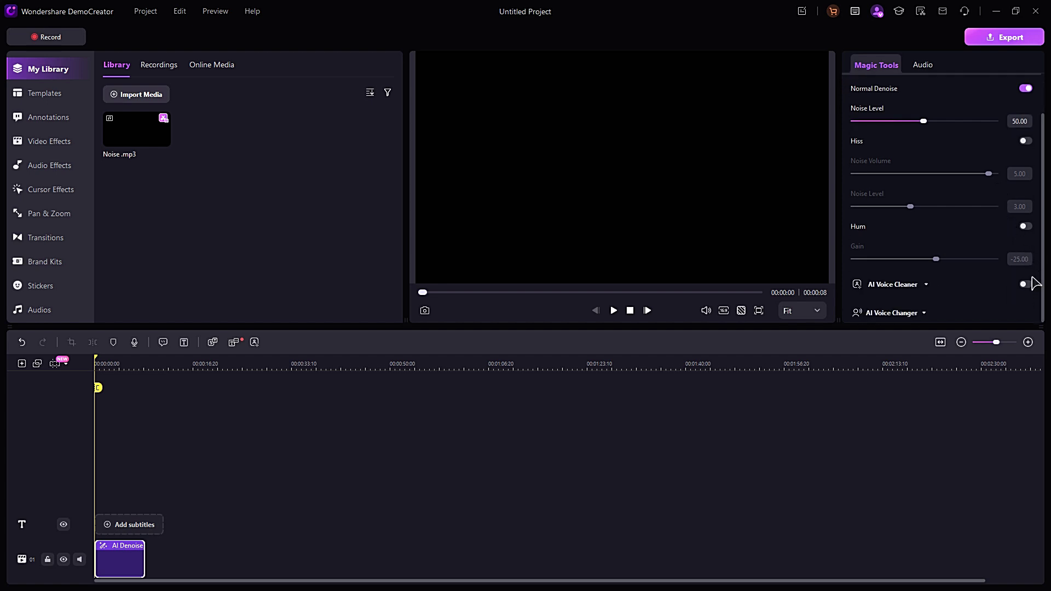
{"action": "scroll", "coordinate": [1019, 213], "scroll_direction": "up", "scroll_amount": 2}
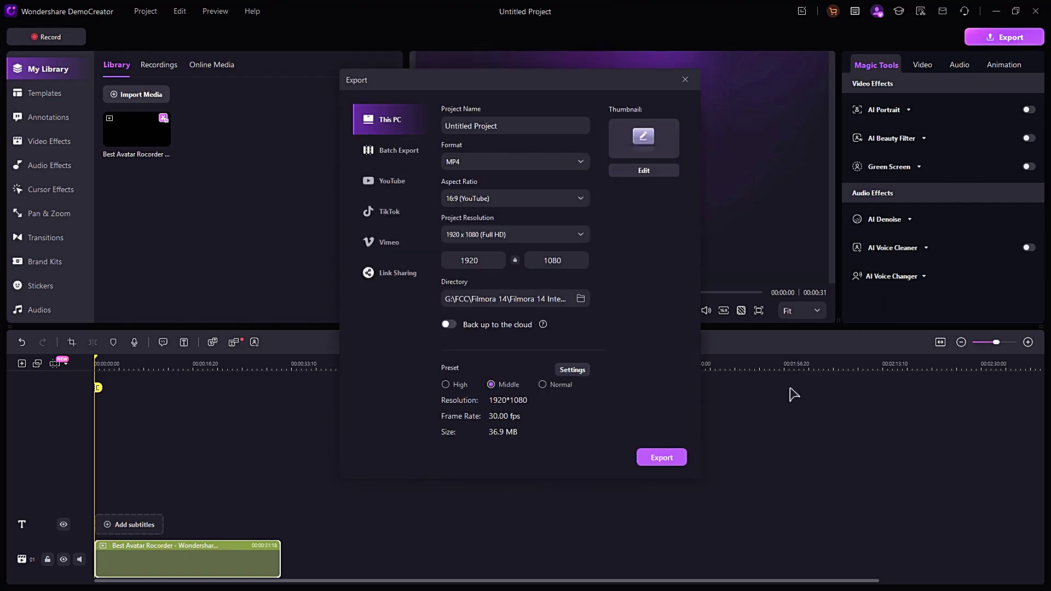
Keep MP4 as the export format for saving to This PC at 1920×1080
{"action": "left_click", "coordinate": [580, 162]}
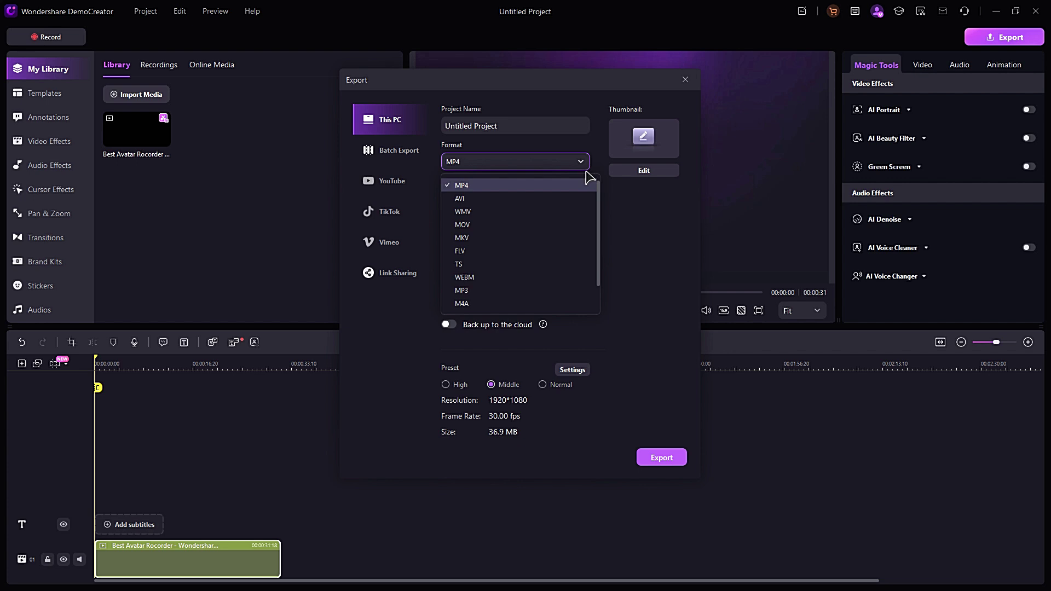
{"action": "left_click_drag", "start_coordinate": [598, 196], "coordinate": [605, 199]}
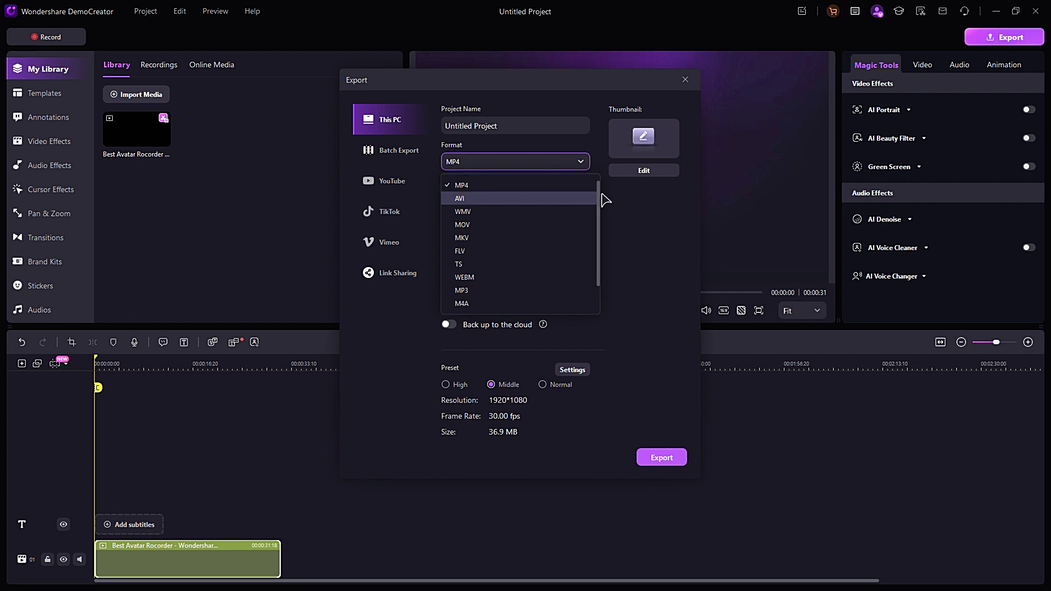
{"action": "left_click", "coordinate": [642, 241]}
Check the YouTube, TikTok and Vimeo export tabs, then make the webcam frame circular
{"action": "left_click", "coordinate": [404, 186]}
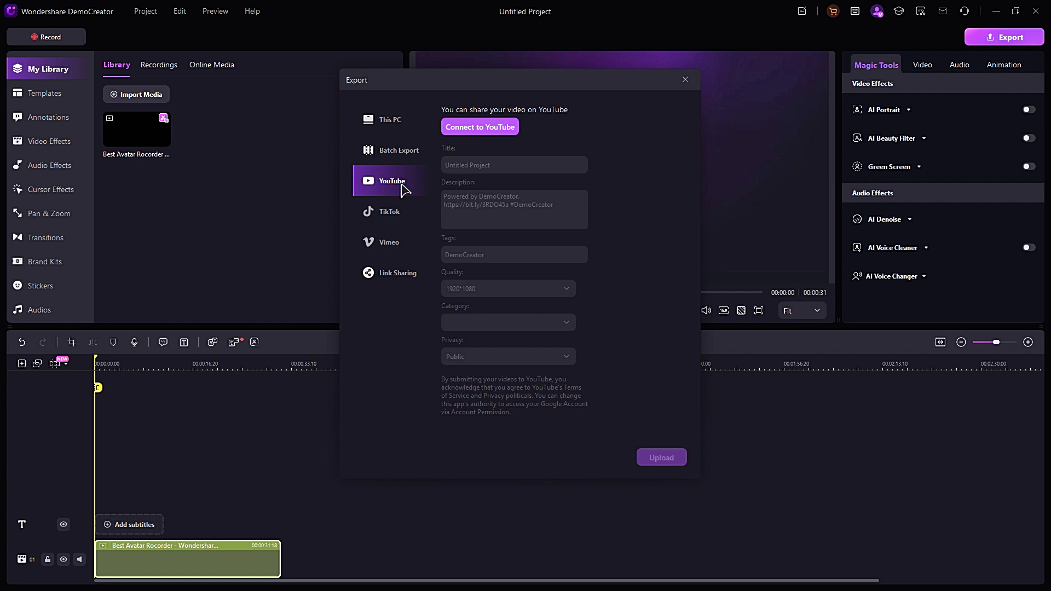
{"action": "left_click", "coordinate": [413, 225]}
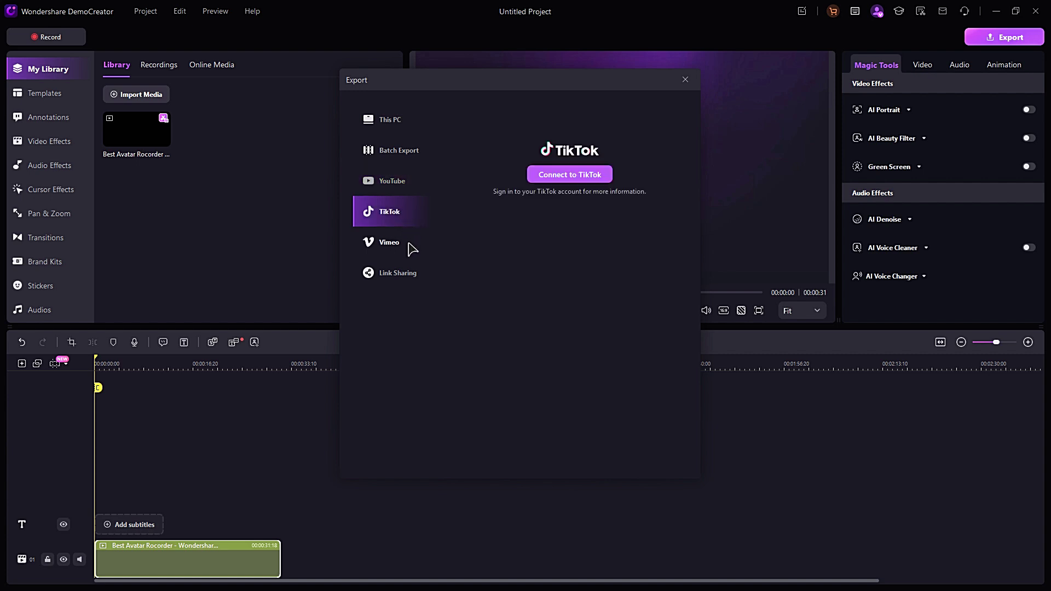
{"action": "left_click", "coordinate": [412, 246]}
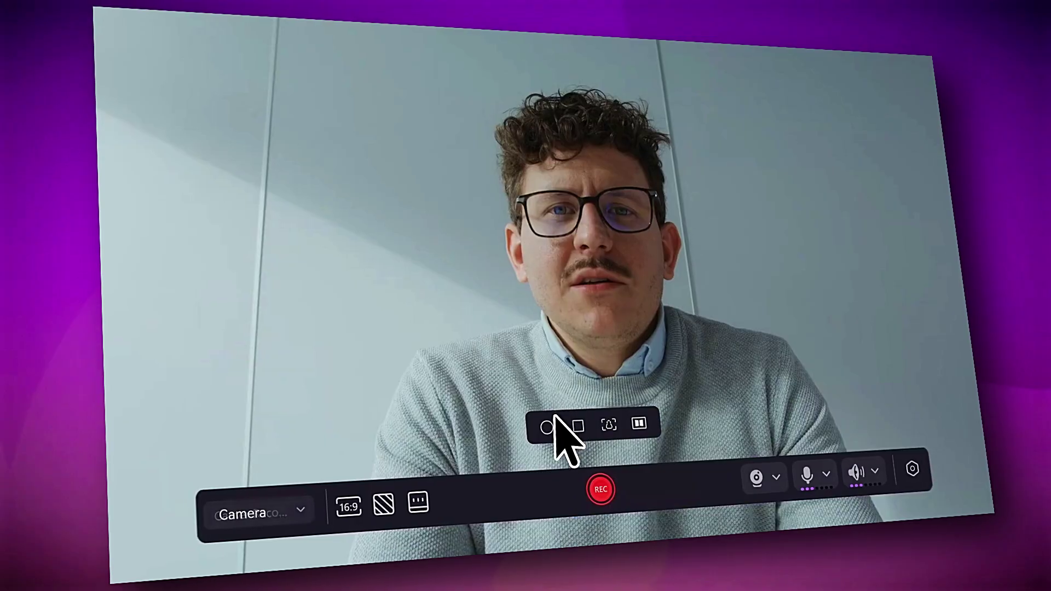
{"action": "left_click", "coordinate": [544, 425]}
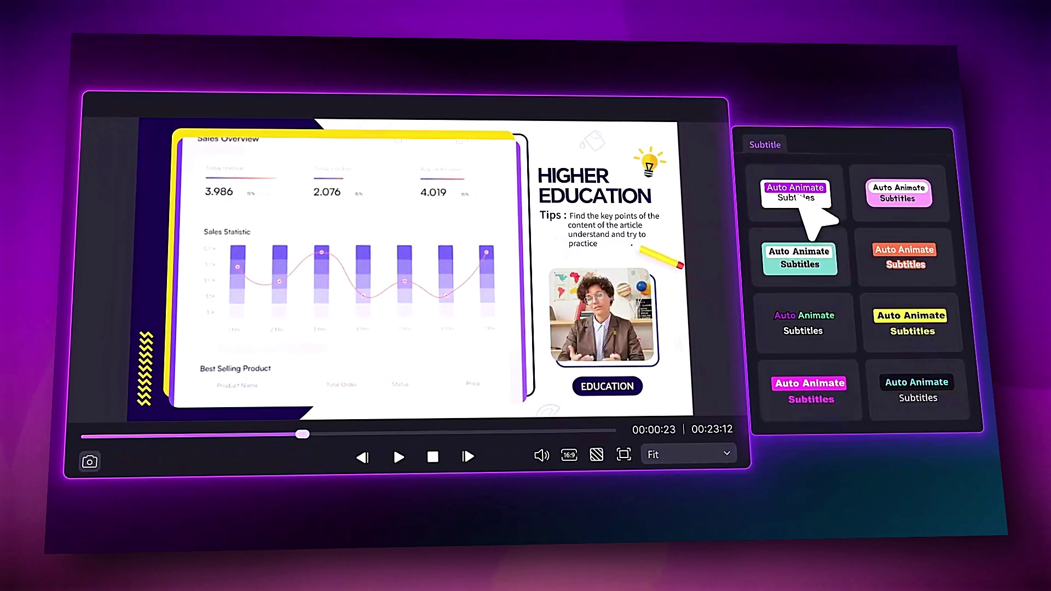
Apply the first Auto Animate Subtitles style and choose Game recording mode
{"action": "left_click", "coordinate": [777, 187]}
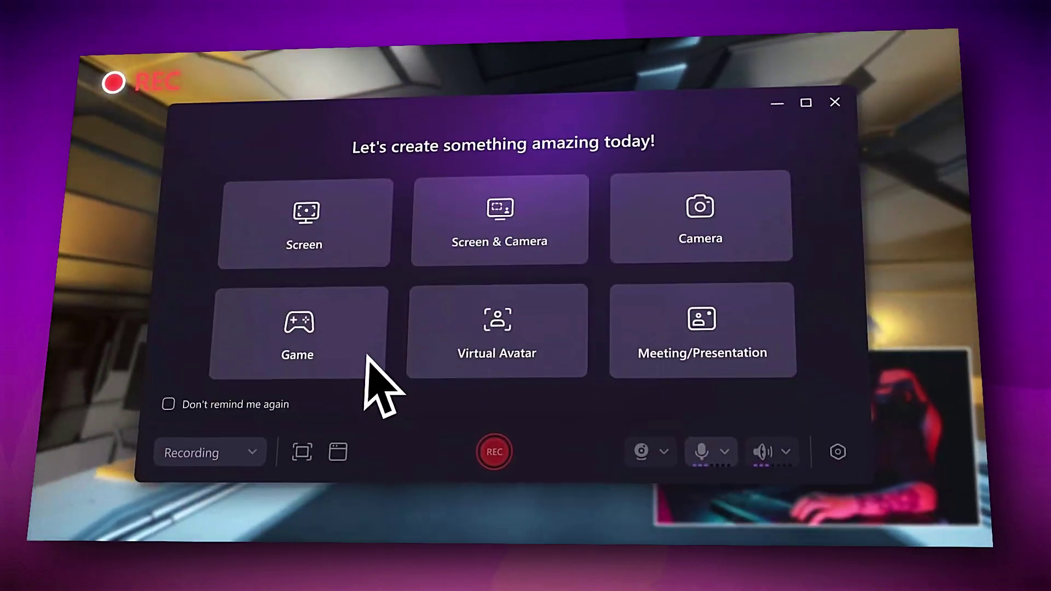
{"action": "left_click", "coordinate": [361, 355]}
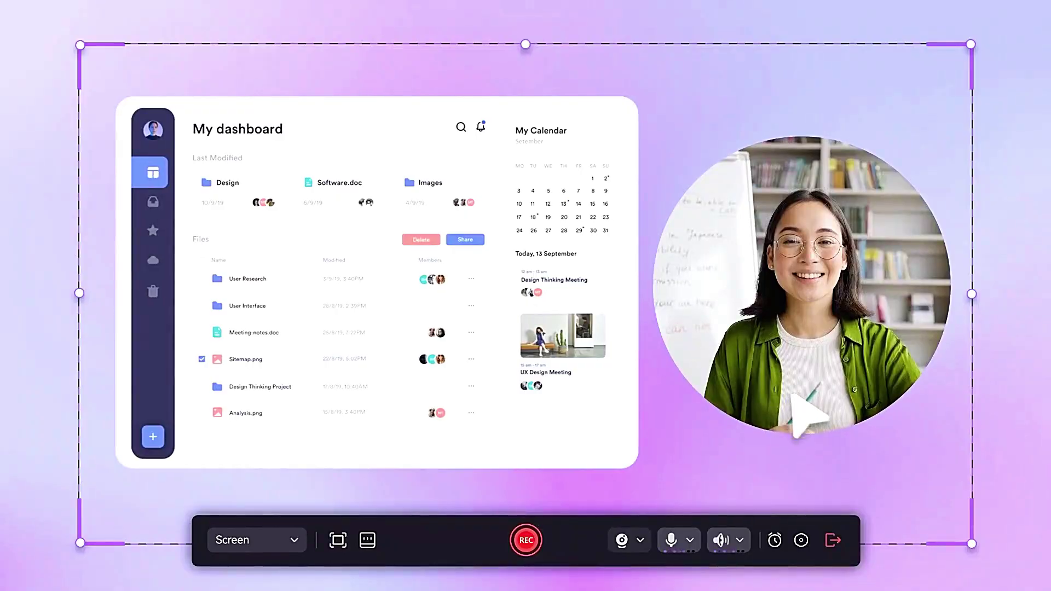
Start recording and circle the Software.doc and Images folders in red with the pen
{"action": "mouse_move", "coordinate": [809, 415]}
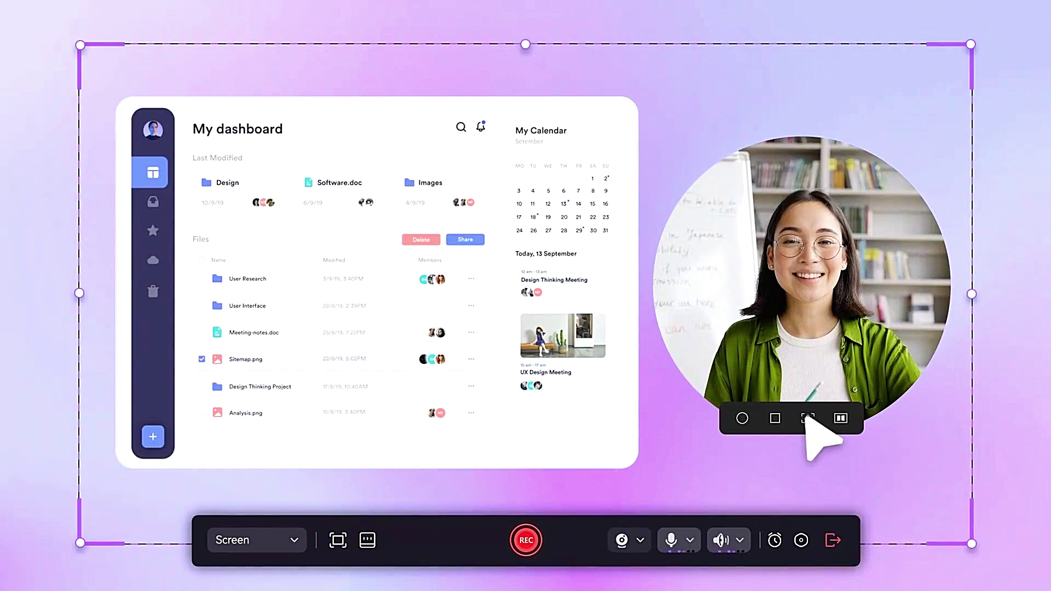
{"action": "left_click", "coordinate": [526, 539]}
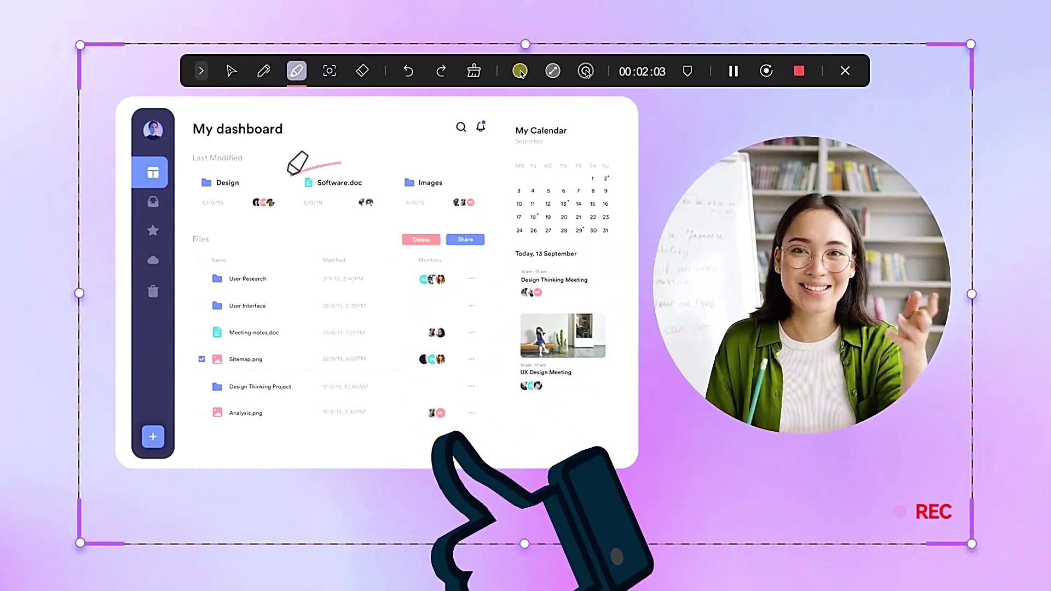
{"action": "left_click_drag", "start_coordinate": [301, 171], "coordinate": [368, 145]}
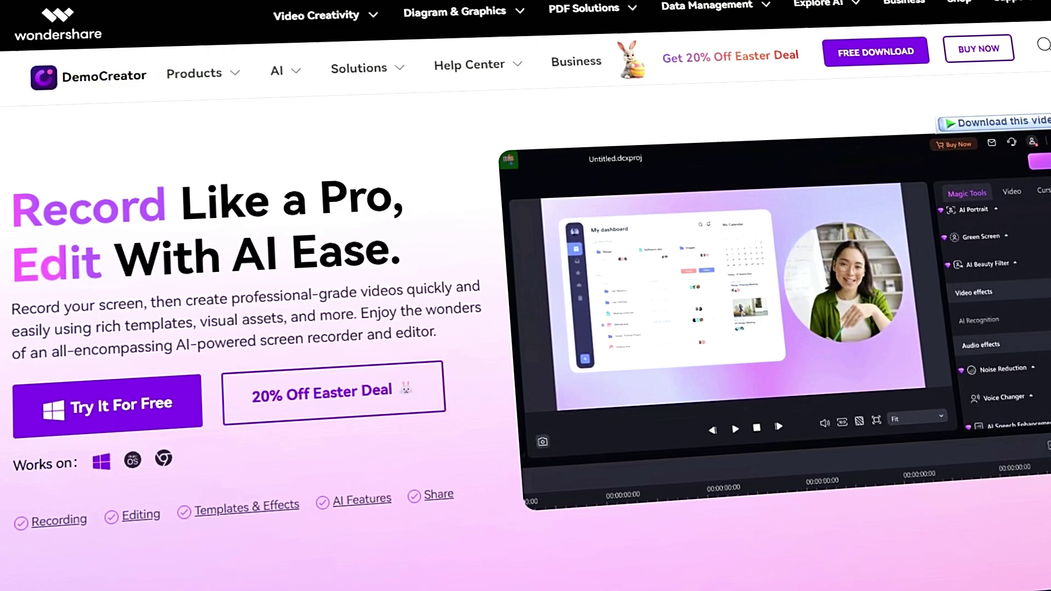